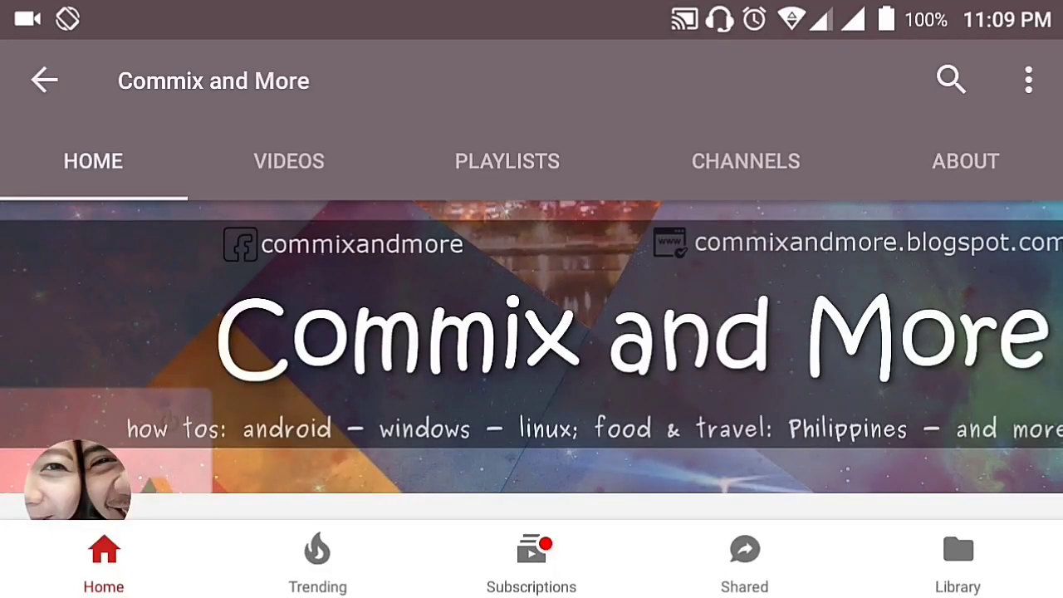
Subscribe to the Commix and More channel from its YouTube page.
{"action": "scroll", "coordinate": [532, 332], "scroll_direction": "down", "scroll_amount": 3}
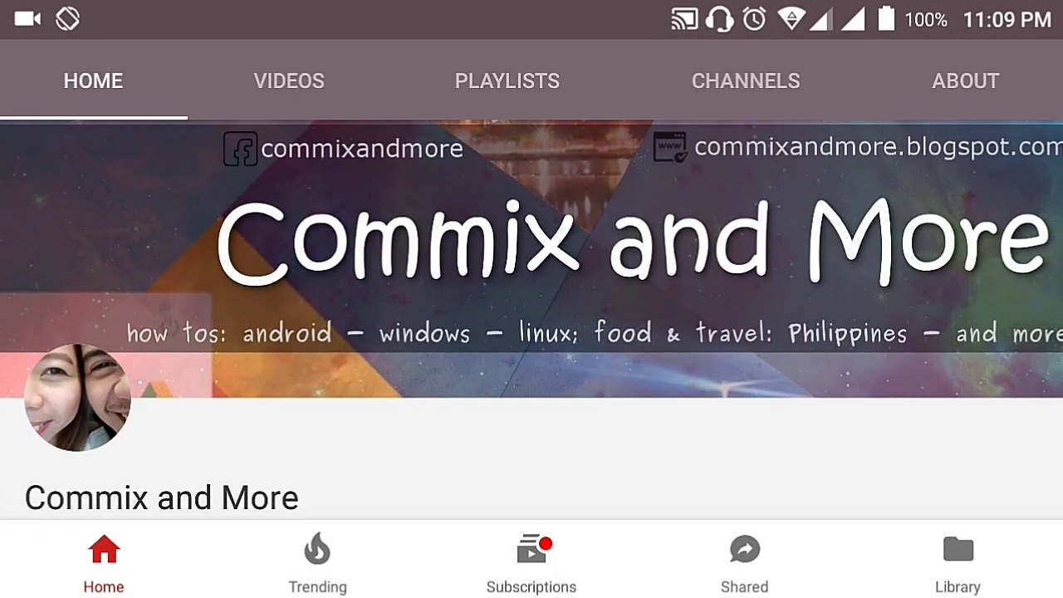
{"action": "scroll", "coordinate": [532, 320], "scroll_direction": "down", "scroll_amount": 3}
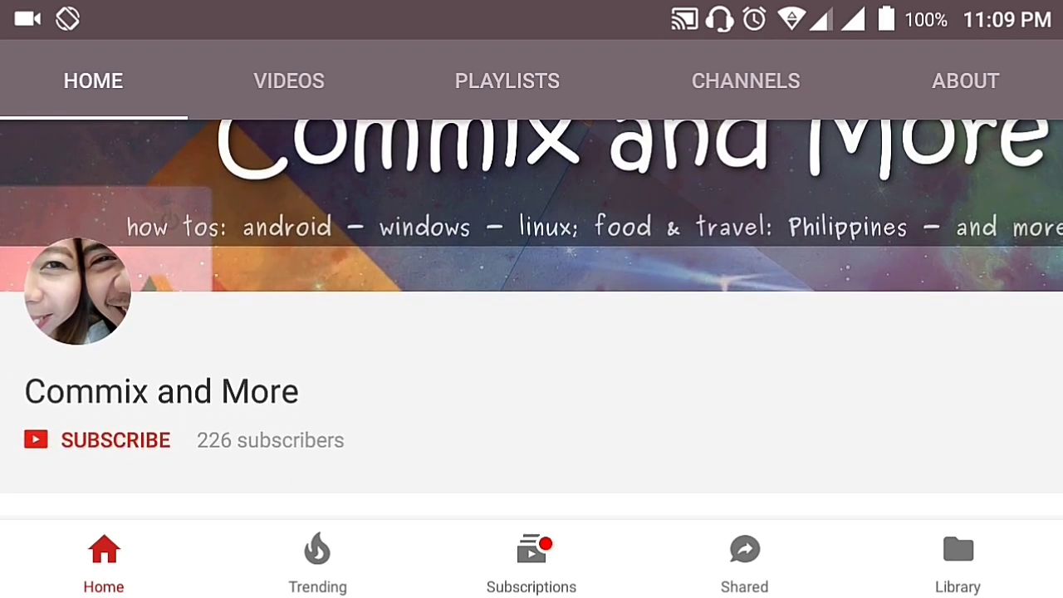
{"action": "left_click", "coordinate": [115, 379]}
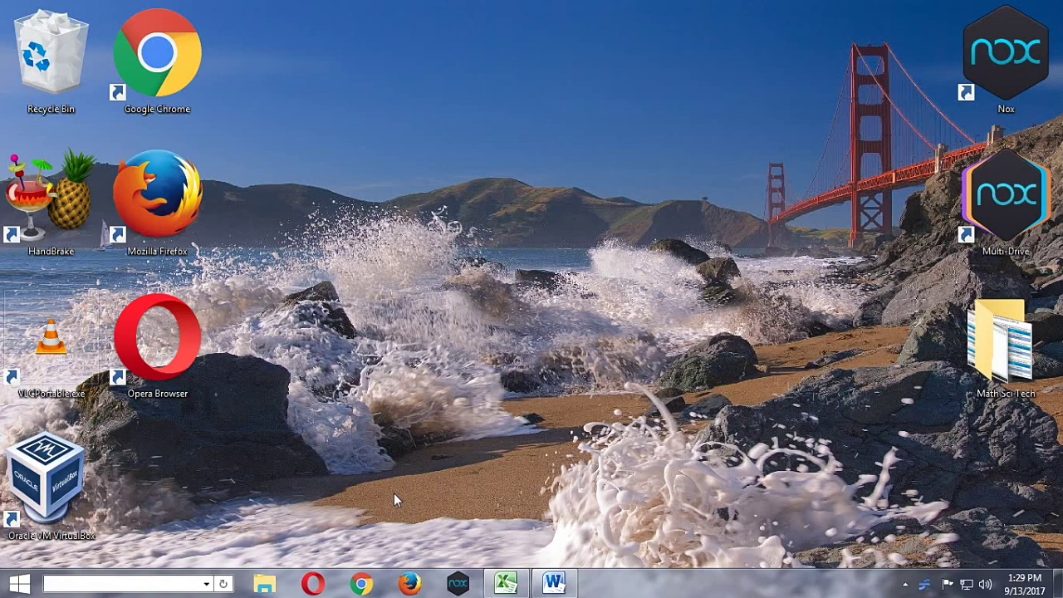
{"action": "left_click", "coordinate": [424, 578]}
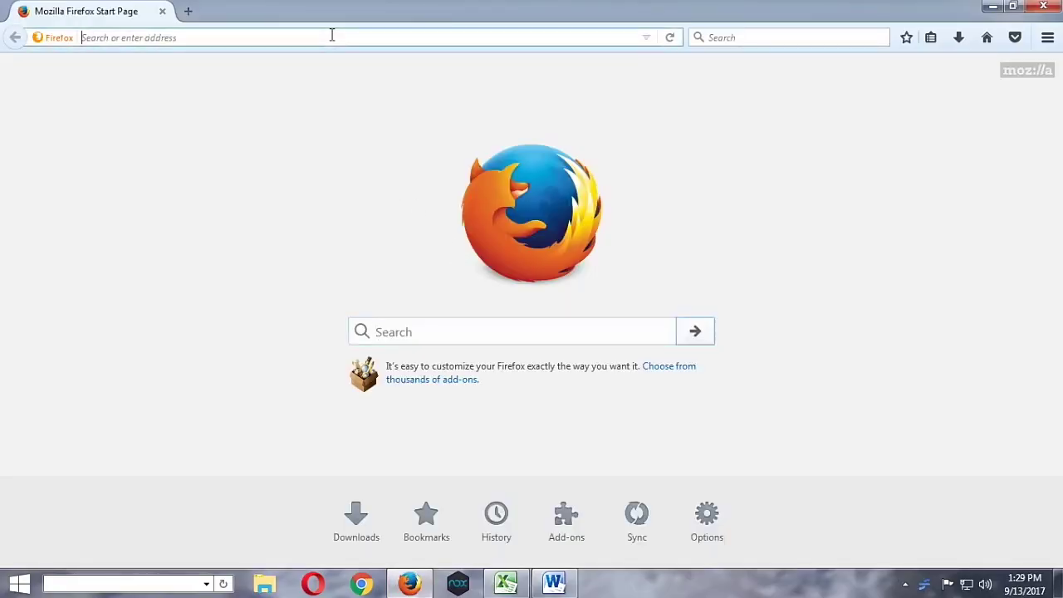
{"action": "type", "text": "https://www.digitaltrends.com/apple/apple-iphone-x-news/#/2"}
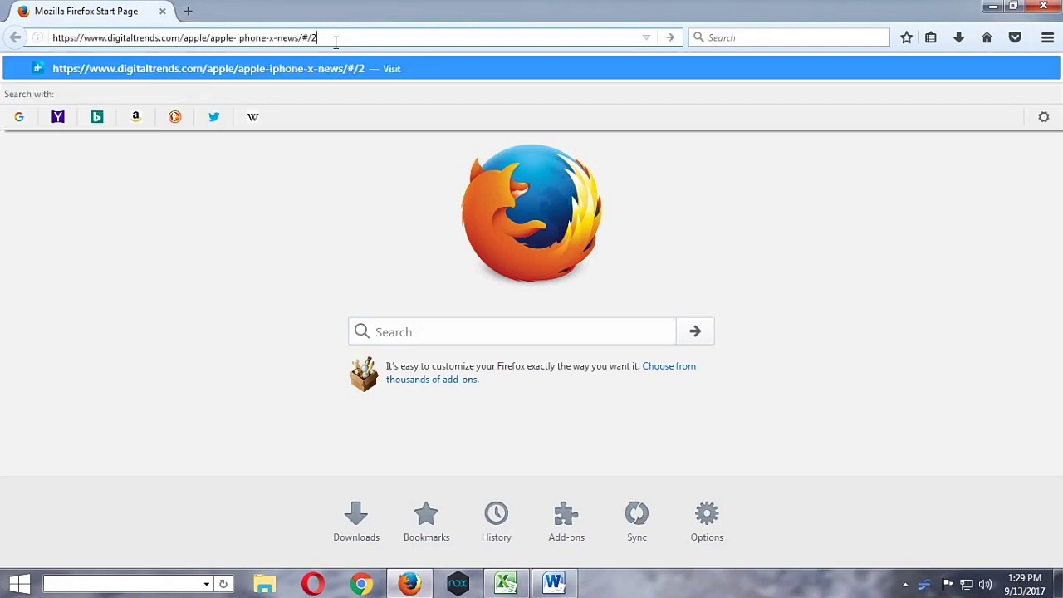
{"action": "key", "text": "Return"}
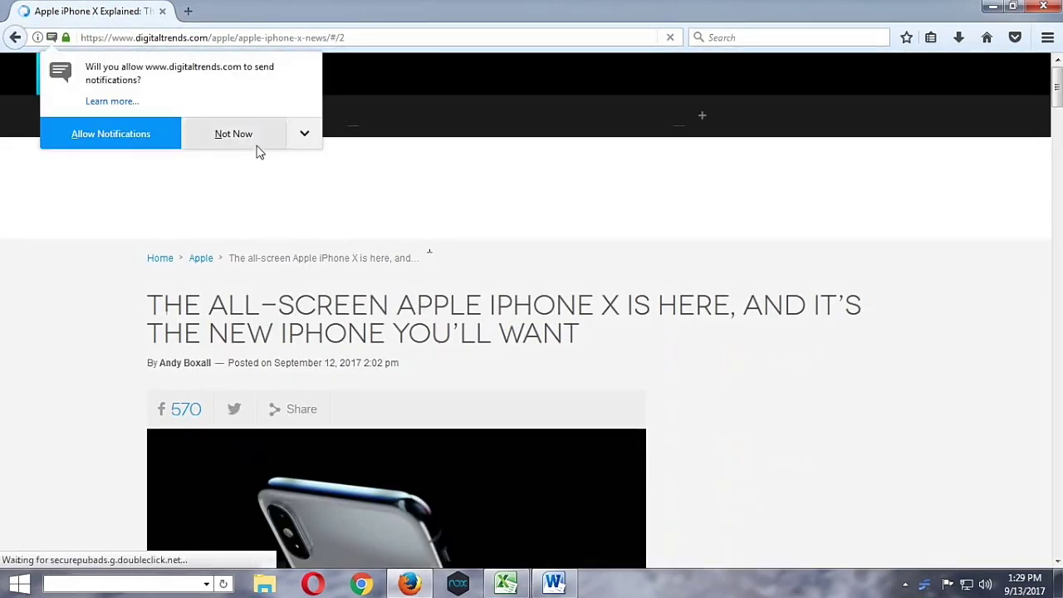
{"action": "left_click", "coordinate": [222, 135]}
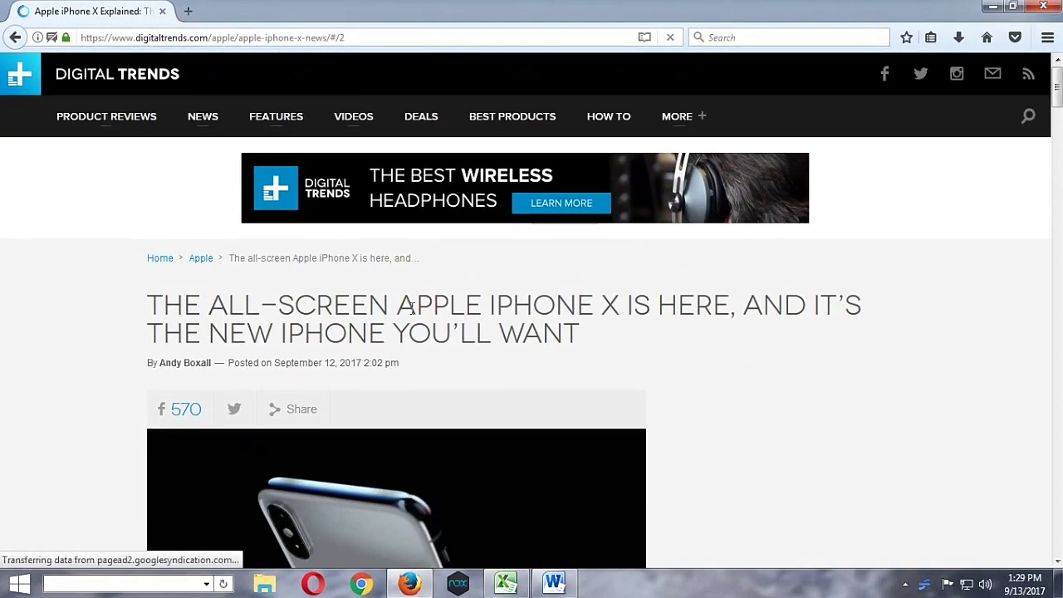
Look through the iPhone X article for its embedded video and check the video's context options.
{"action": "scroll", "coordinate": [171, 152], "scroll_direction": "down", "scroll_amount": 10}
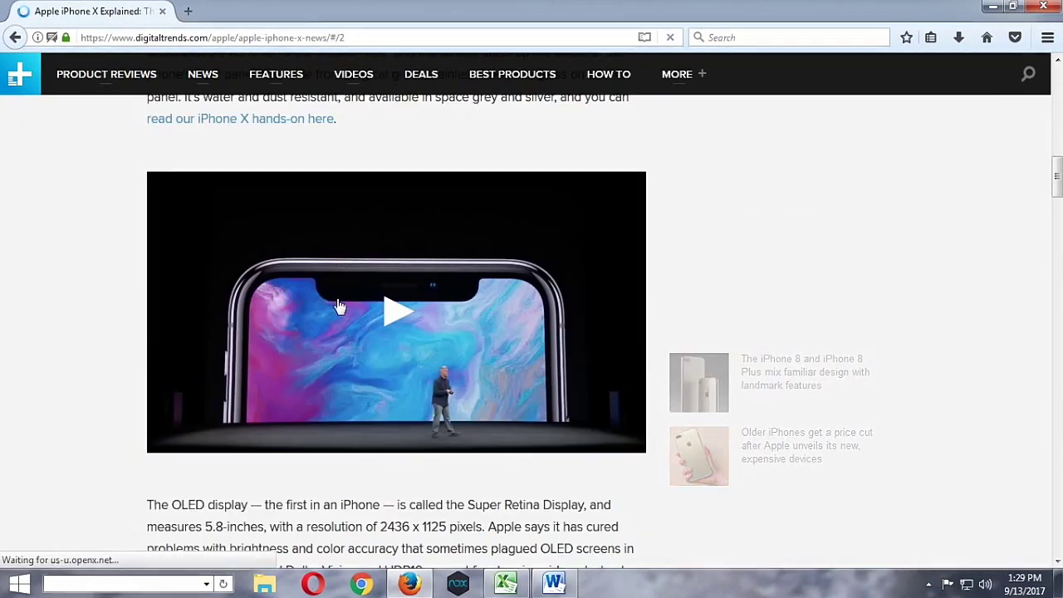
{"action": "scroll", "coordinate": [359, 334], "scroll_direction": "down", "scroll_amount": 12}
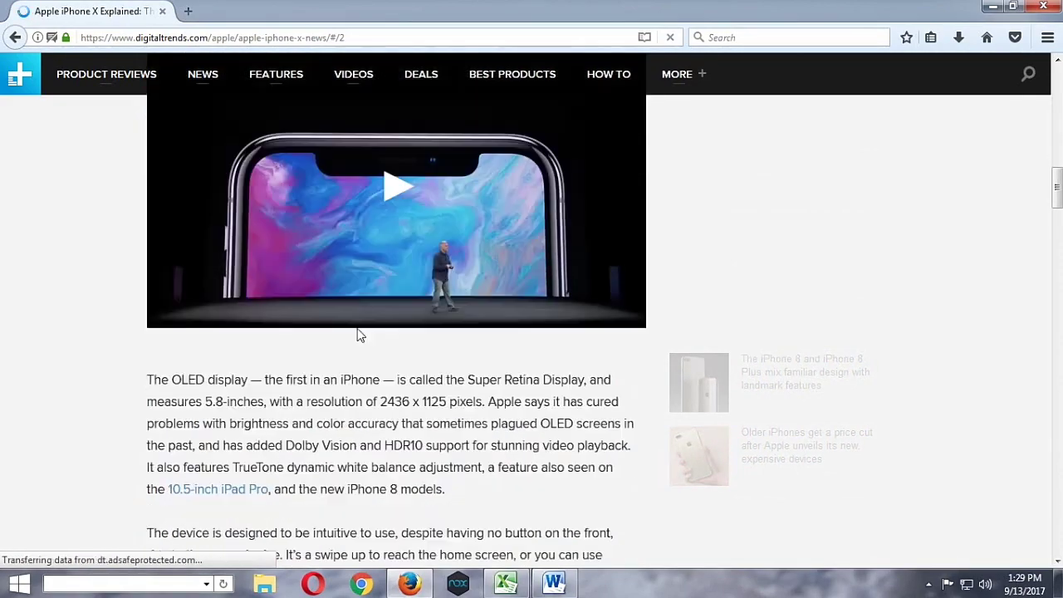
{"action": "scroll", "coordinate": [359, 335], "scroll_direction": "down", "scroll_amount": 15}
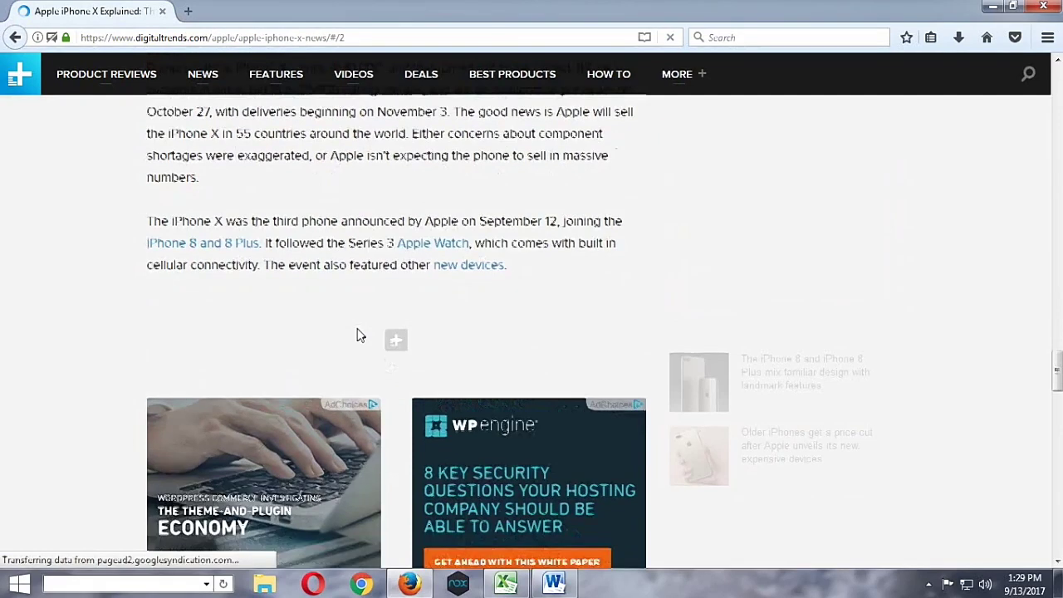
{"action": "scroll", "coordinate": [359, 335], "scroll_direction": "down", "scroll_amount": 5}
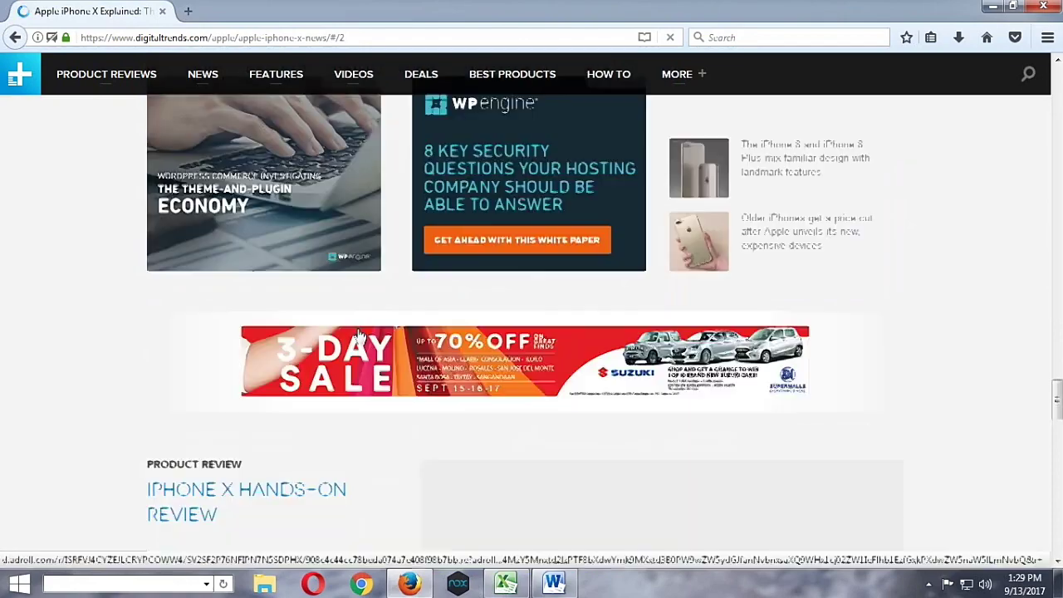
{"action": "scroll", "coordinate": [359, 332], "scroll_direction": "up", "scroll_amount": 20}
{"action": "scroll", "coordinate": [357, 331], "scroll_direction": "up", "scroll_amount": 3}
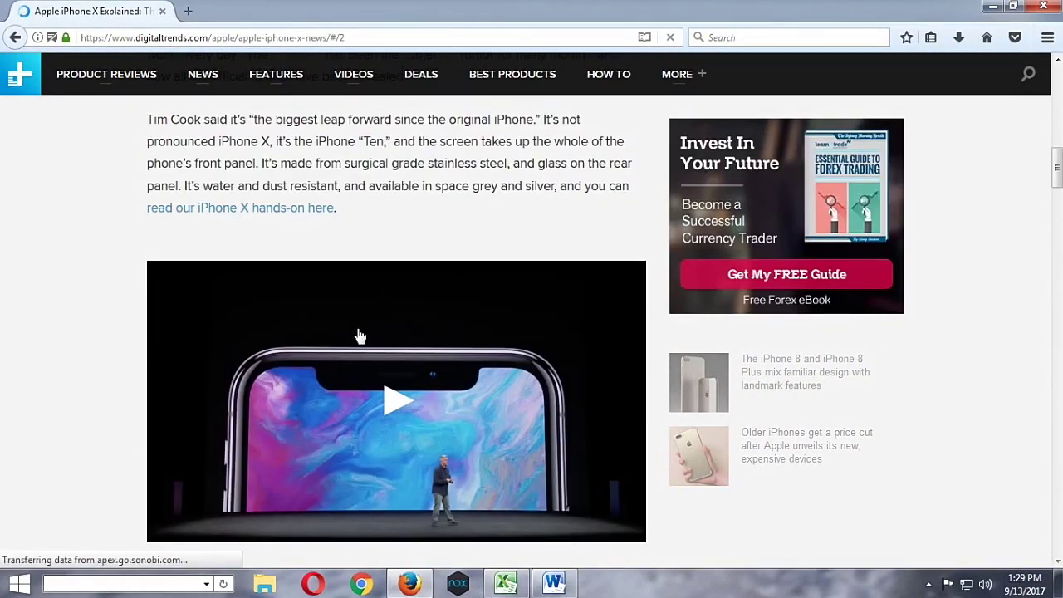
{"action": "right_click", "coordinate": [362, 351]}
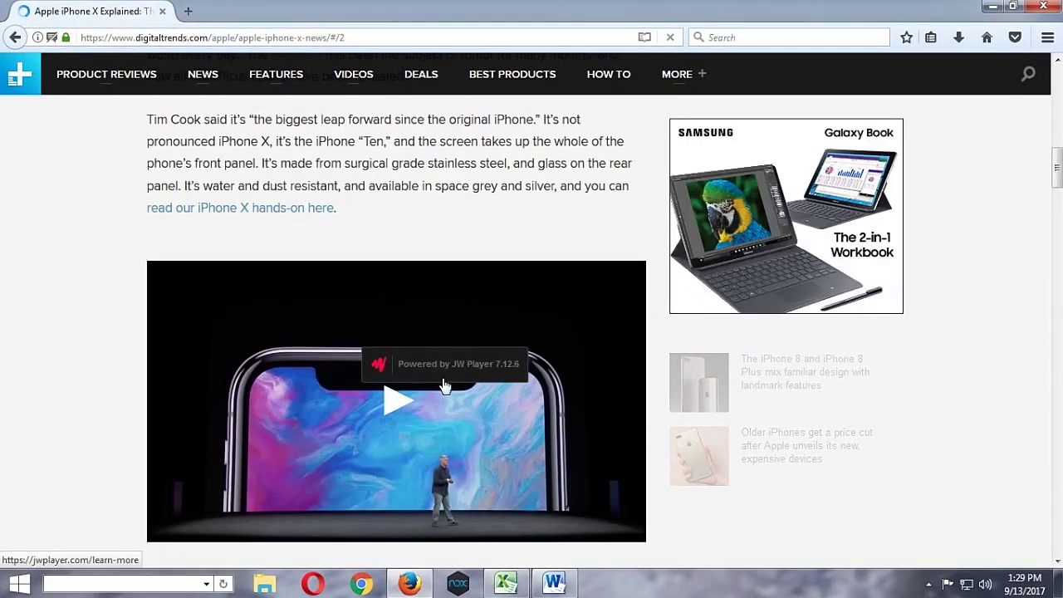
Start playing the embedded video and choose HD as its quality.
{"action": "left_click", "coordinate": [378, 437]}
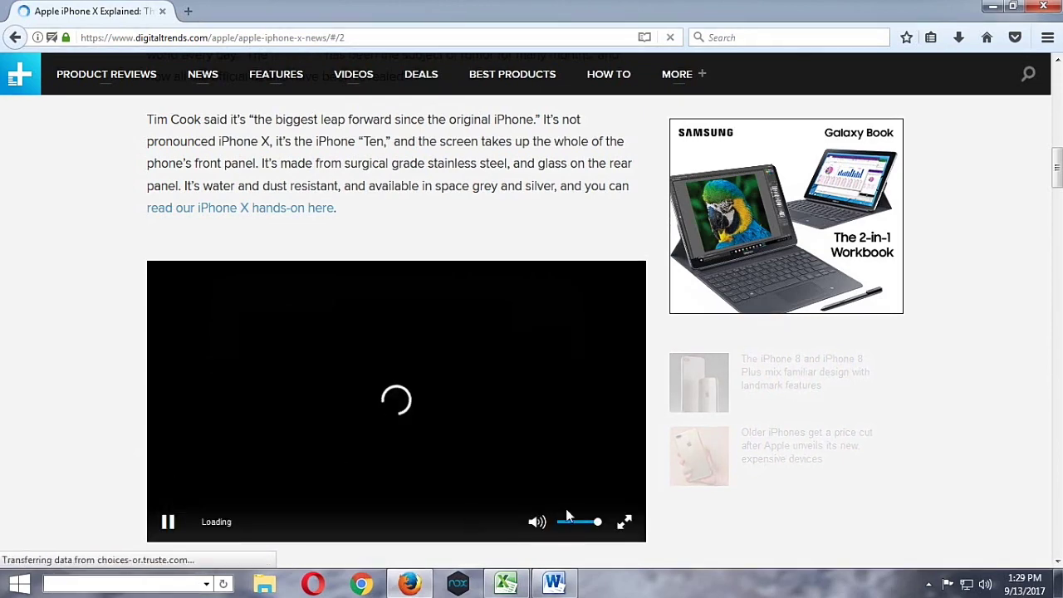
{"action": "scroll", "coordinate": [497, 399], "scroll_direction": "down", "scroll_amount": 1}
{"action": "scroll", "coordinate": [497, 399], "scroll_direction": "down", "scroll_amount": 3}
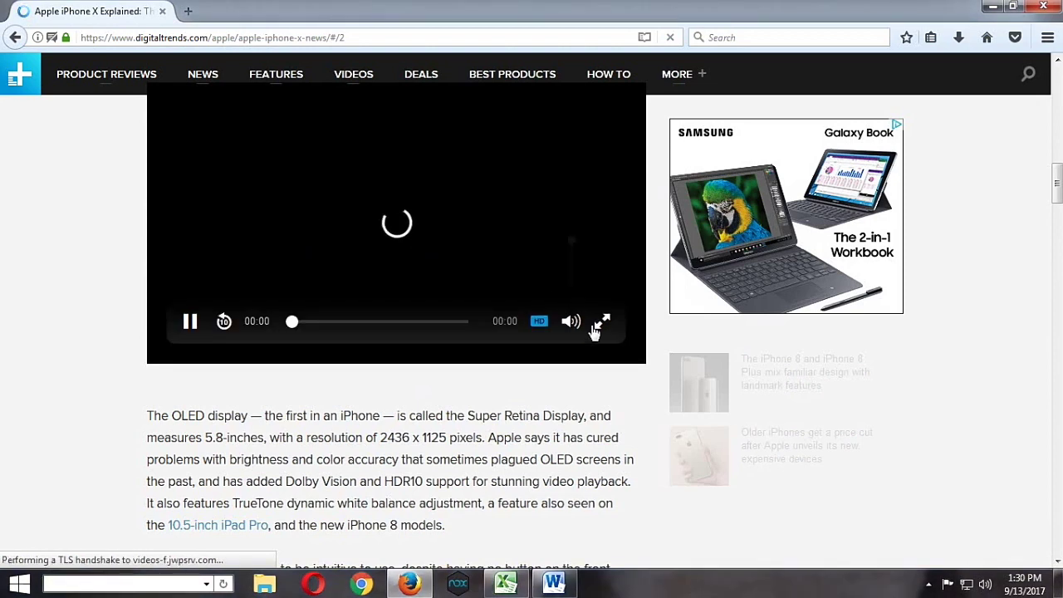
{"action": "mouse_move", "coordinate": [539, 321]}
{"action": "left_click", "coordinate": [540, 286]}
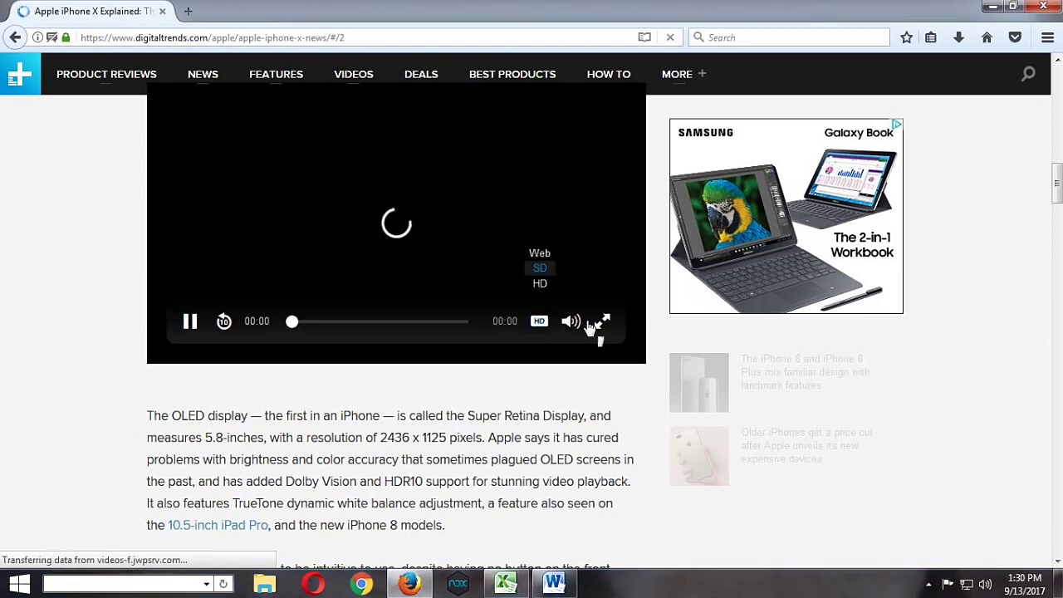
Check the embedded video's sharing options and close them.
{"action": "mouse_move", "coordinate": [546, 331]}
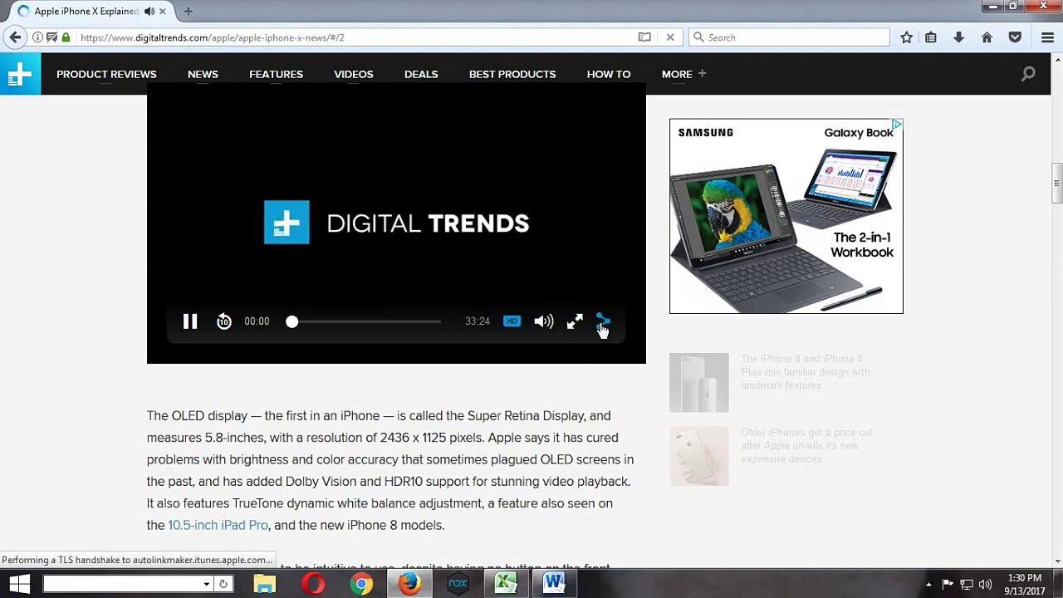
{"action": "left_click", "coordinate": [603, 326]}
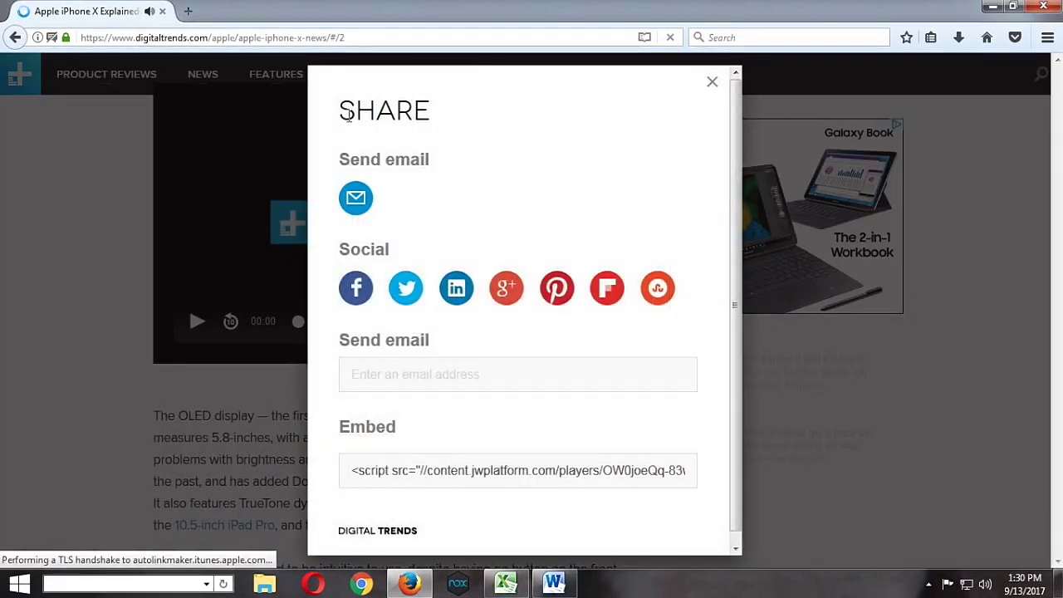
{"action": "left_click", "coordinate": [713, 83]}
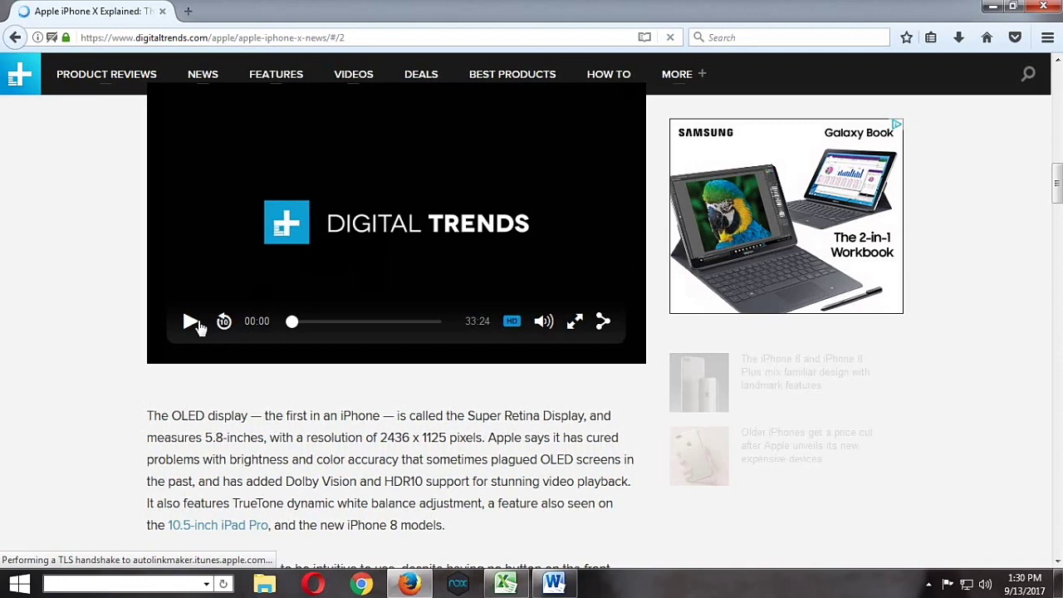
Resume the embedded video and pause it after about 10 seconds.
{"action": "left_click", "coordinate": [191, 323]}
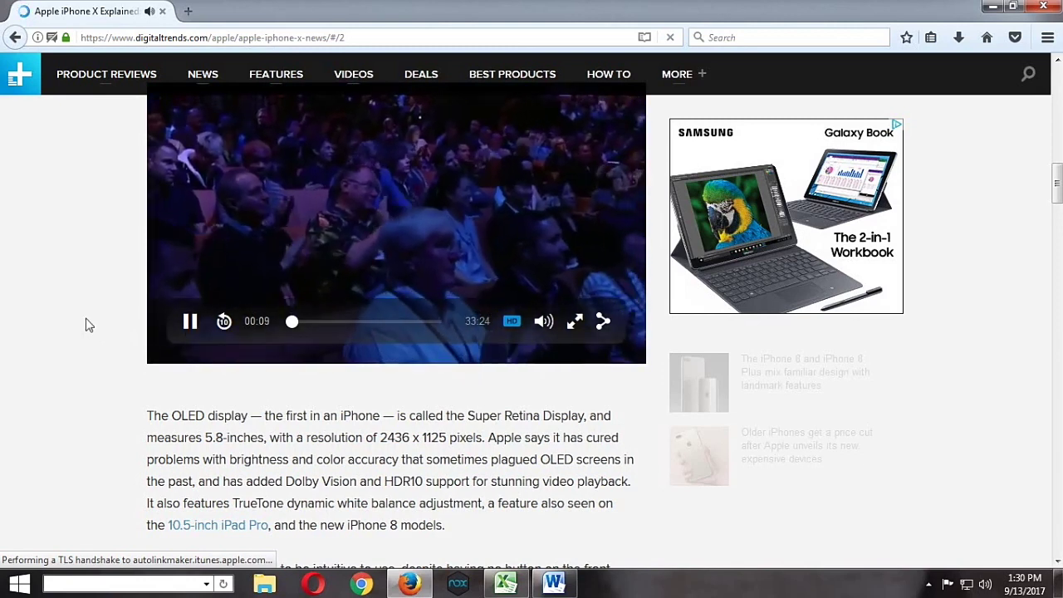
{"action": "left_click", "coordinate": [191, 324]}
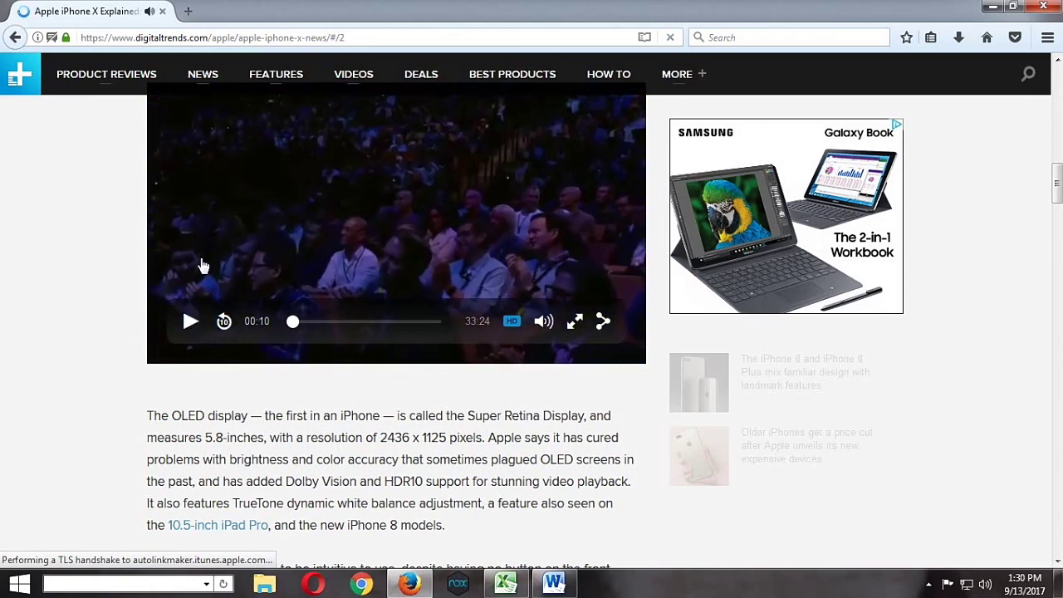
Open the page information for the article and show its list of media files.
{"action": "right_click", "coordinate": [104, 245]}
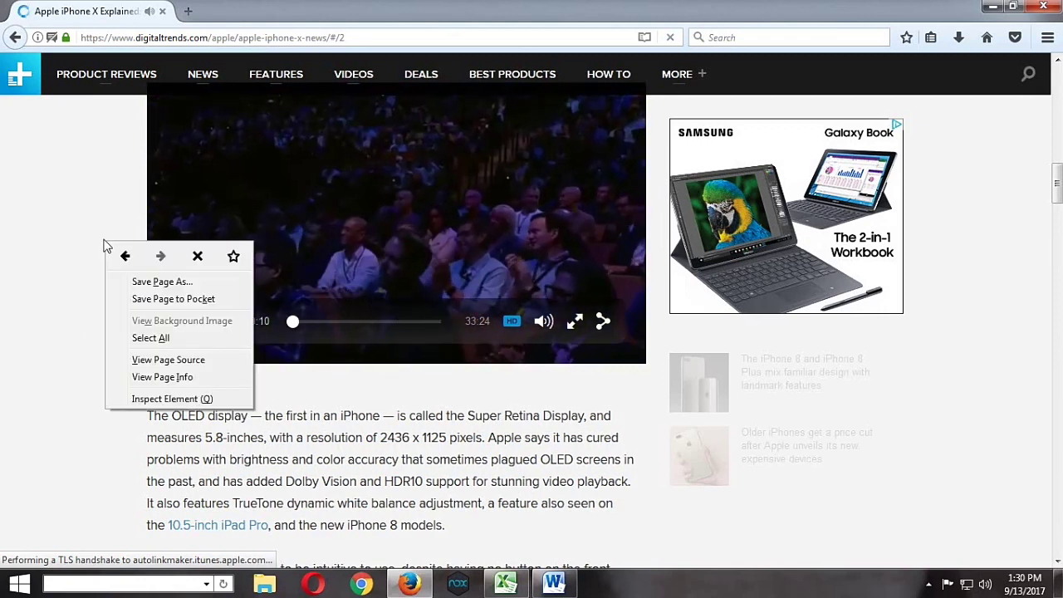
{"action": "left_click", "coordinate": [158, 378]}
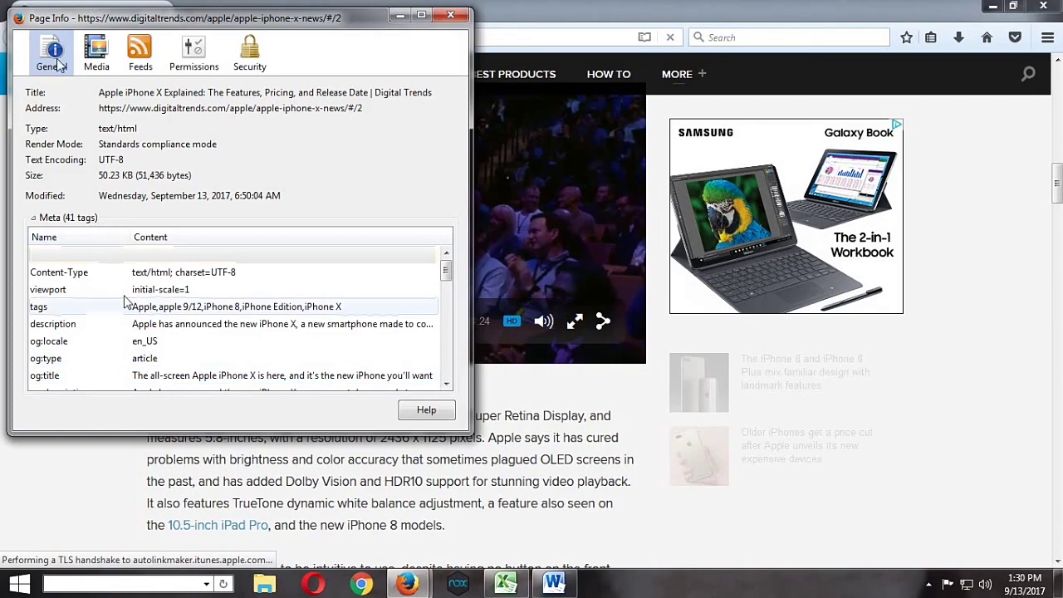
{"action": "left_click", "coordinate": [97, 58]}
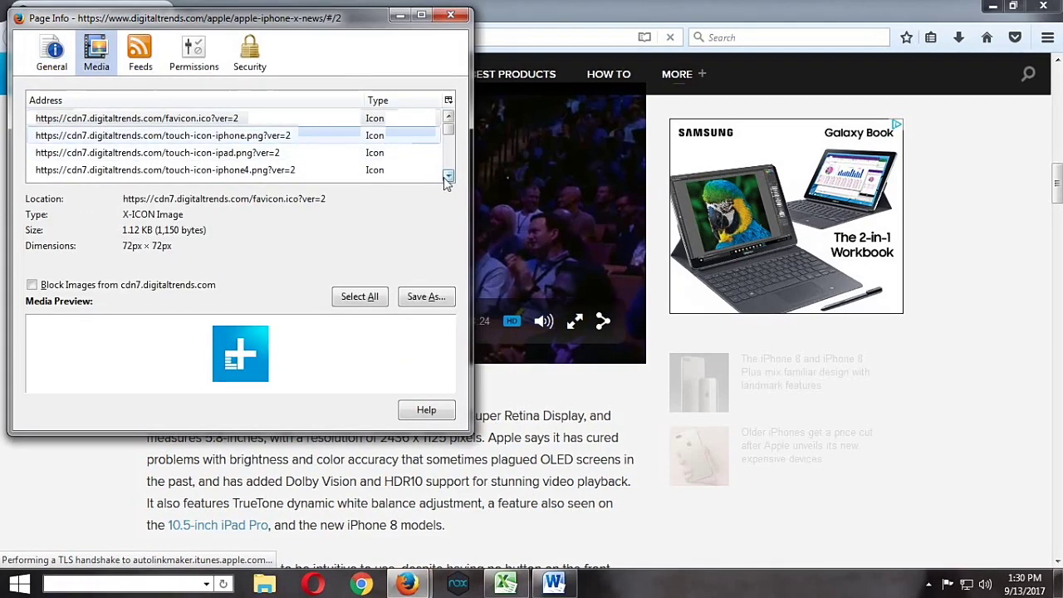
Find and select the Video entry OW0joeQq-720.mp4 in the page's media list.
{"action": "left_click", "coordinate": [448, 177]}
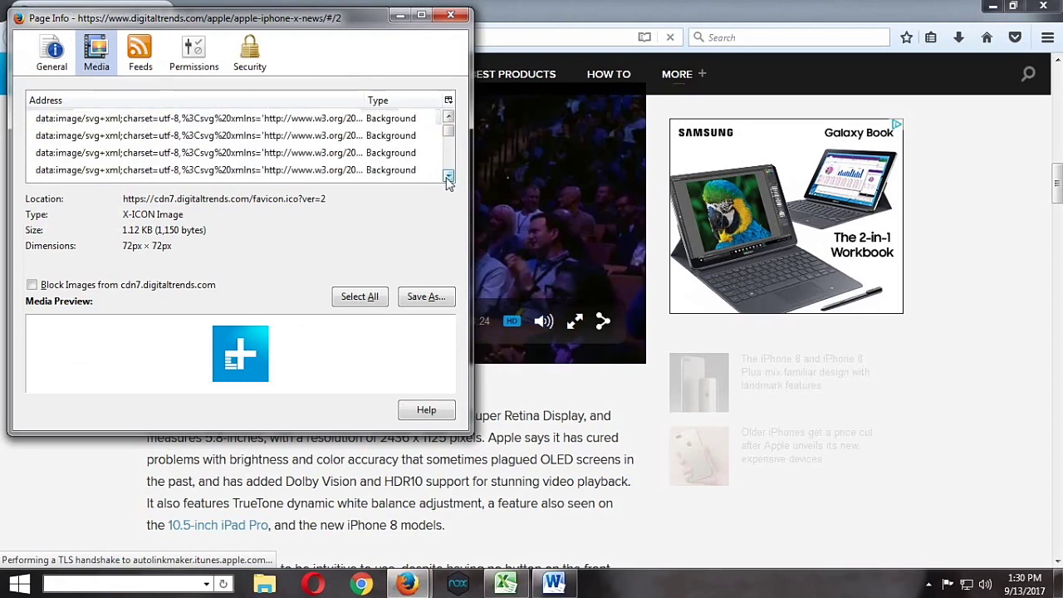
{"action": "left_click", "coordinate": [448, 177]}
{"action": "left_click", "coordinate": [448, 177]}
{"action": "left_click", "coordinate": [448, 177]}
{"action": "left_click", "coordinate": [448, 176]}
{"action": "left_click", "coordinate": [448, 177]}
{"action": "left_click", "coordinate": [448, 177]}
{"action": "left_click", "coordinate": [448, 177]}
{"action": "left_click", "coordinate": [448, 177]}
{"action": "left_click", "coordinate": [448, 177]}
{"action": "left_click", "coordinate": [448, 177]}
{"action": "left_click", "coordinate": [448, 177]}
{"action": "left_click", "coordinate": [448, 177]}
{"action": "left_click", "coordinate": [448, 177]}
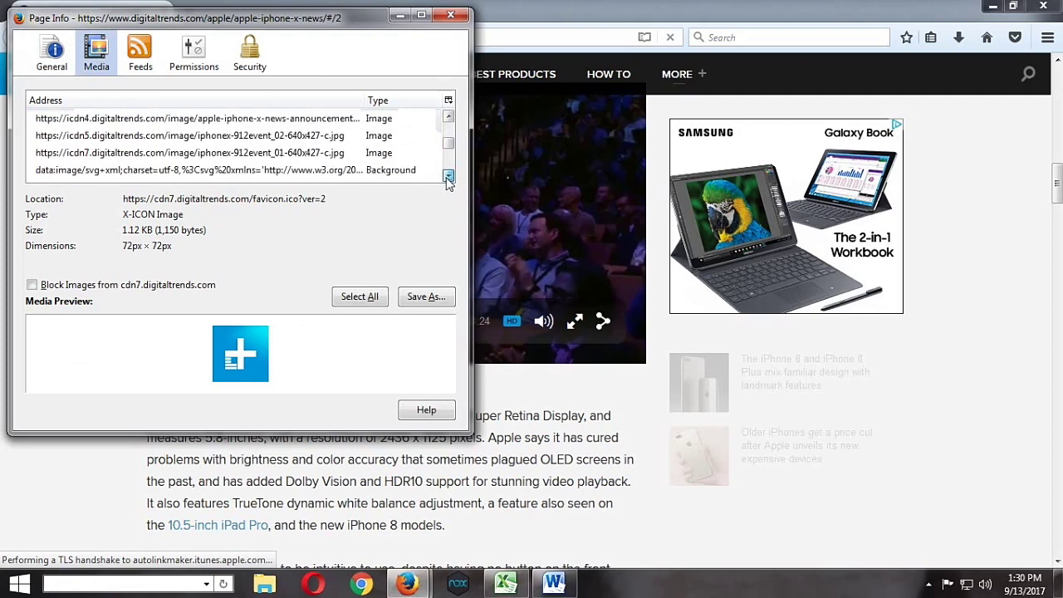
{"action": "left_click", "coordinate": [447, 177]}
{"action": "left_click", "coordinate": [448, 176]}
{"action": "left_click", "coordinate": [448, 177]}
{"action": "left_click", "coordinate": [447, 177]}
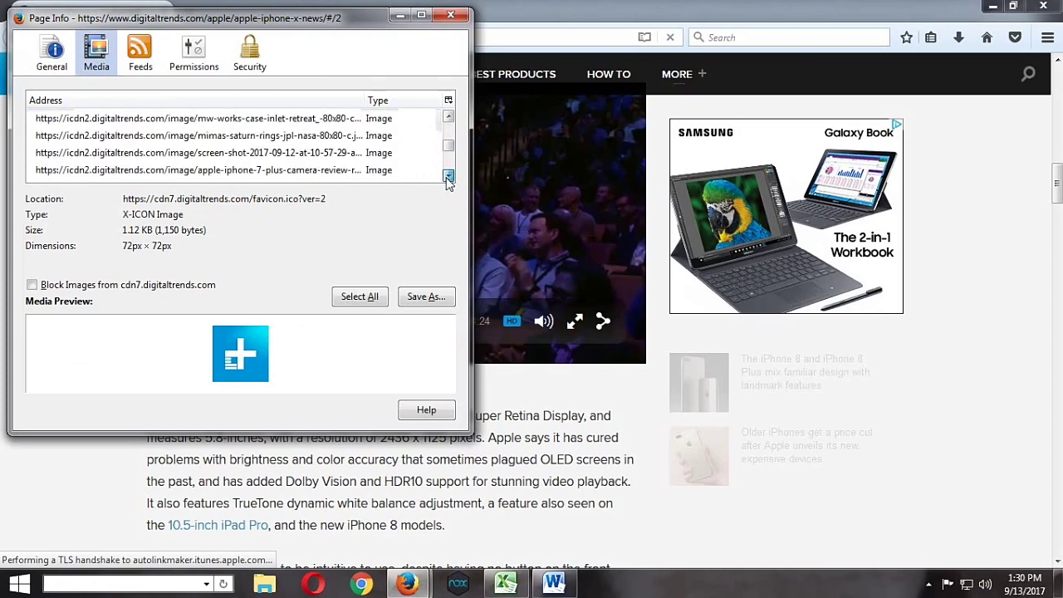
{"action": "left_click", "coordinate": [447, 177]}
{"action": "left_click", "coordinate": [448, 177]}
{"action": "left_click", "coordinate": [448, 177]}
{"action": "left_click", "coordinate": [448, 177]}
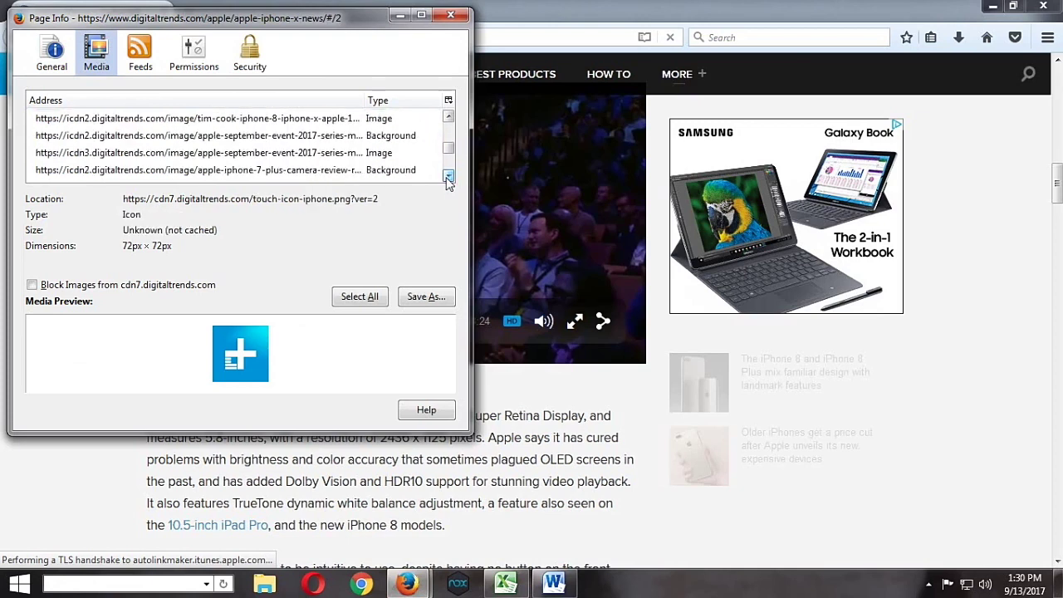
{"action": "left_click", "coordinate": [448, 177]}
{"action": "left_click", "coordinate": [448, 177]}
{"action": "left_click", "coordinate": [448, 177]}
{"action": "left_click", "coordinate": [448, 176]}
{"action": "left_click", "coordinate": [448, 177]}
{"action": "left_click", "coordinate": [448, 177]}
{"action": "left_click", "coordinate": [448, 177]}
{"action": "left_click", "coordinate": [448, 177]}
{"action": "left_click", "coordinate": [249, 152]}
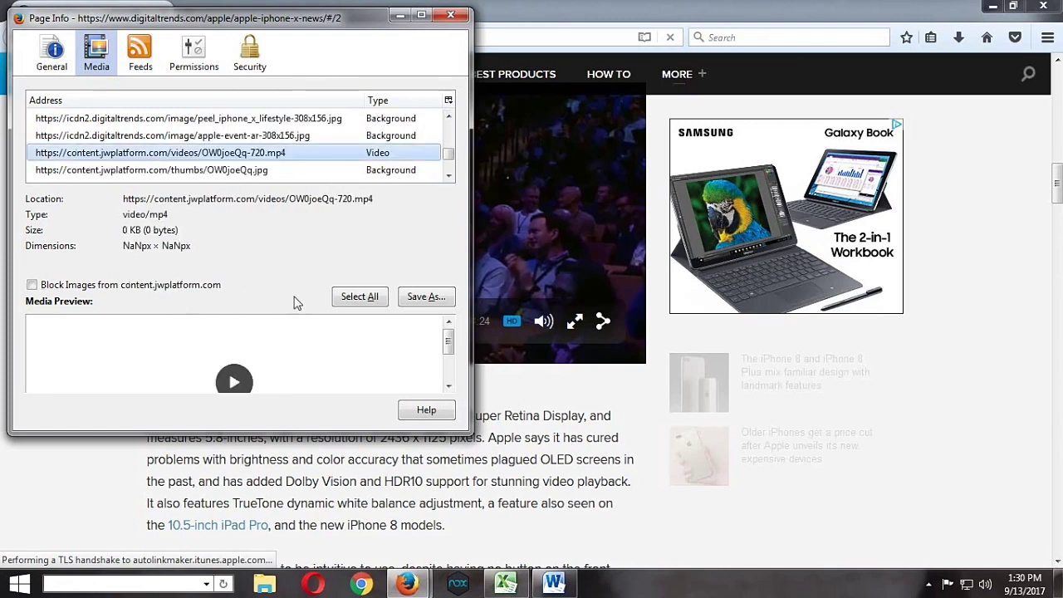
Save the selected video to the Desktop as Apple X.mp4.
{"action": "left_click", "coordinate": [426, 297]}
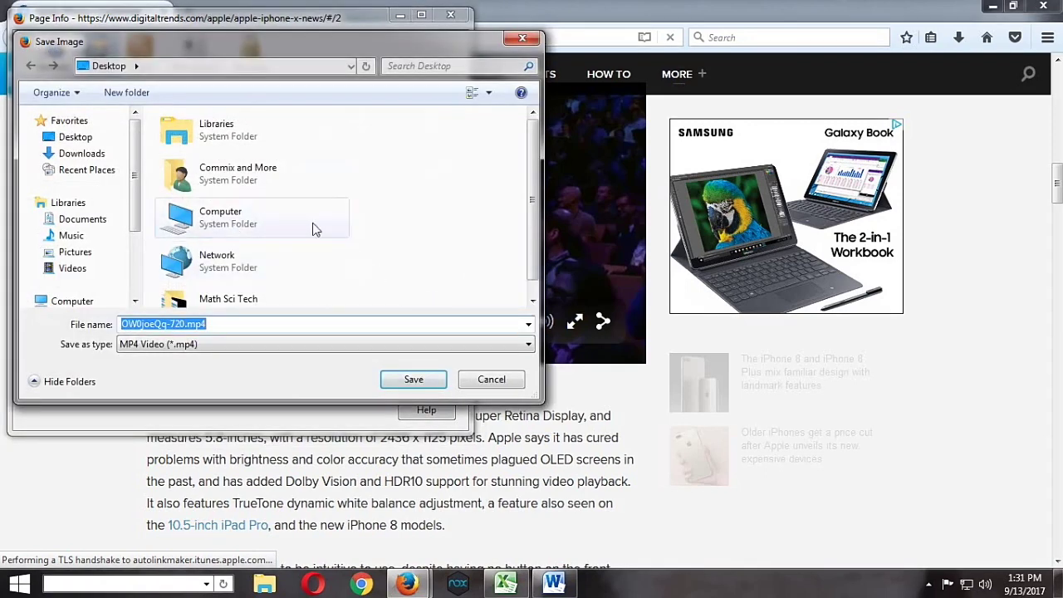
{"action": "left_click", "coordinate": [93, 142]}
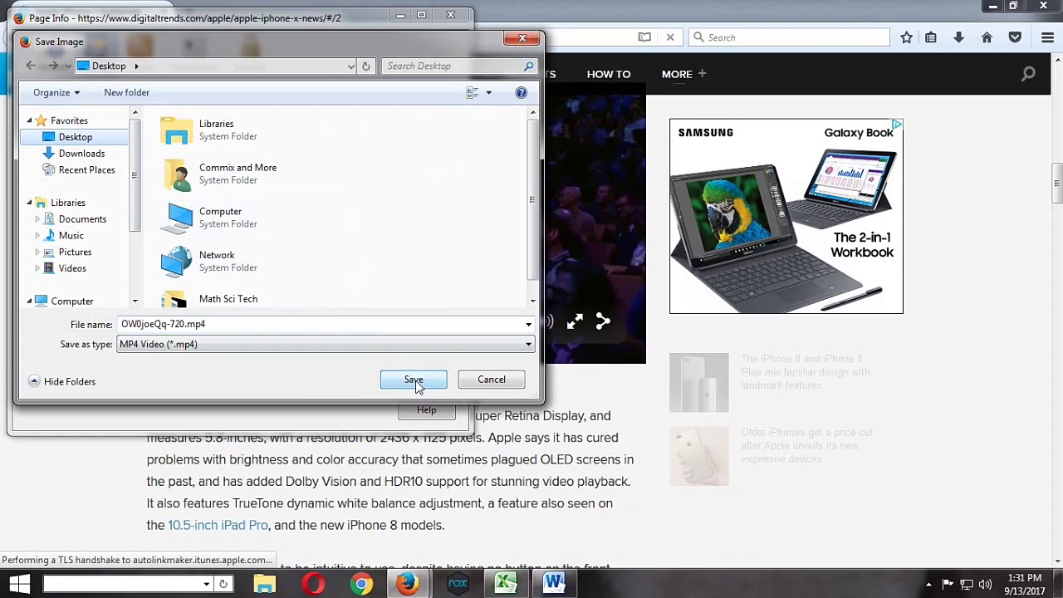
{"action": "left_click", "coordinate": [182, 325]}
{"action": "left_click", "coordinate": [181, 324]}
{"action": "left_click_drag", "start_coordinate": [184, 324], "coordinate": [110, 324]}
{"action": "type", "text": "A"}
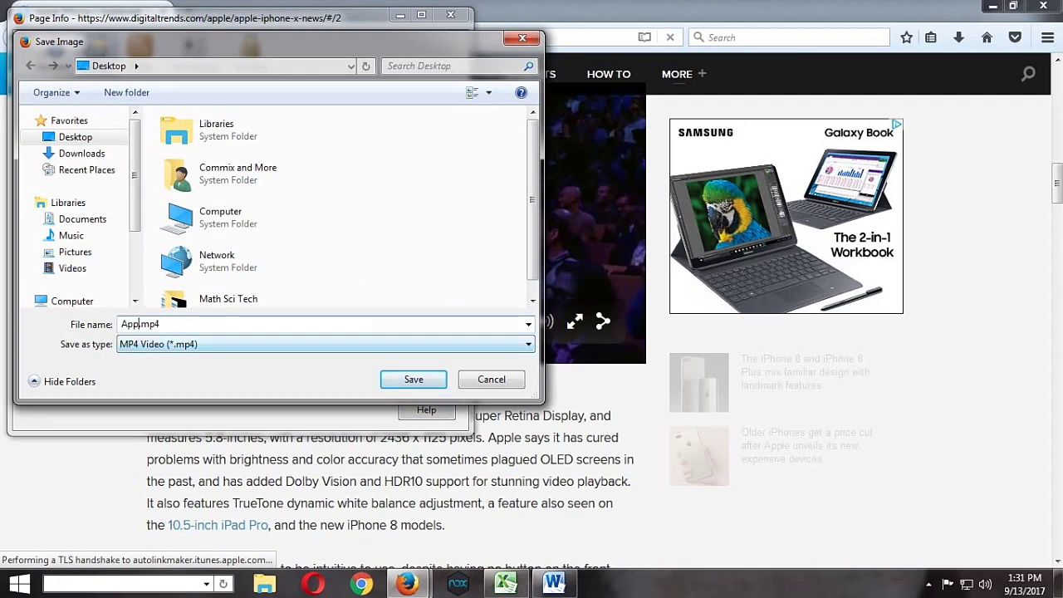
{"action": "type", "text": "pple"}
{"action": "key", "text": "Return"}
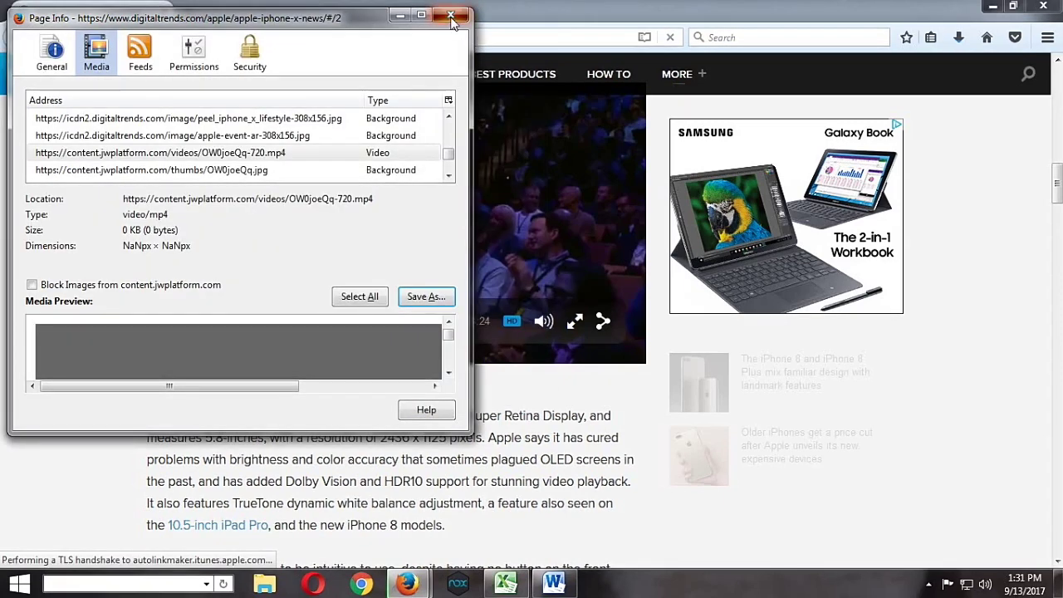
Close the page information and check the browser's downloads.
{"action": "left_click", "coordinate": [451, 17]}
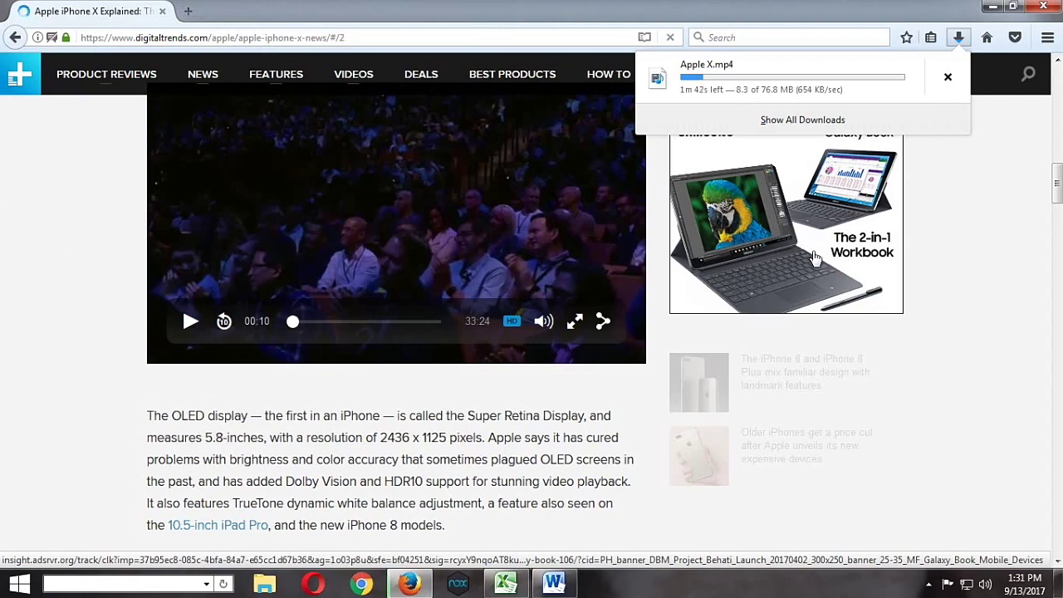
{"action": "left_click", "coordinate": [959, 37]}
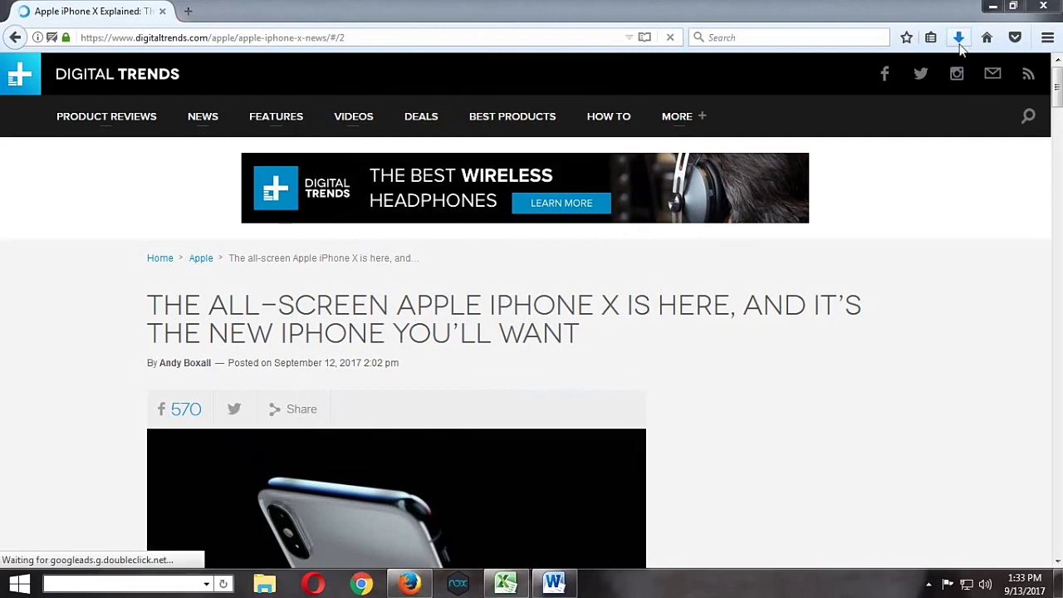
Show the downloaded Apple X.mp4 in its containing folder and play the video.
{"action": "left_click", "coordinate": [961, 38]}
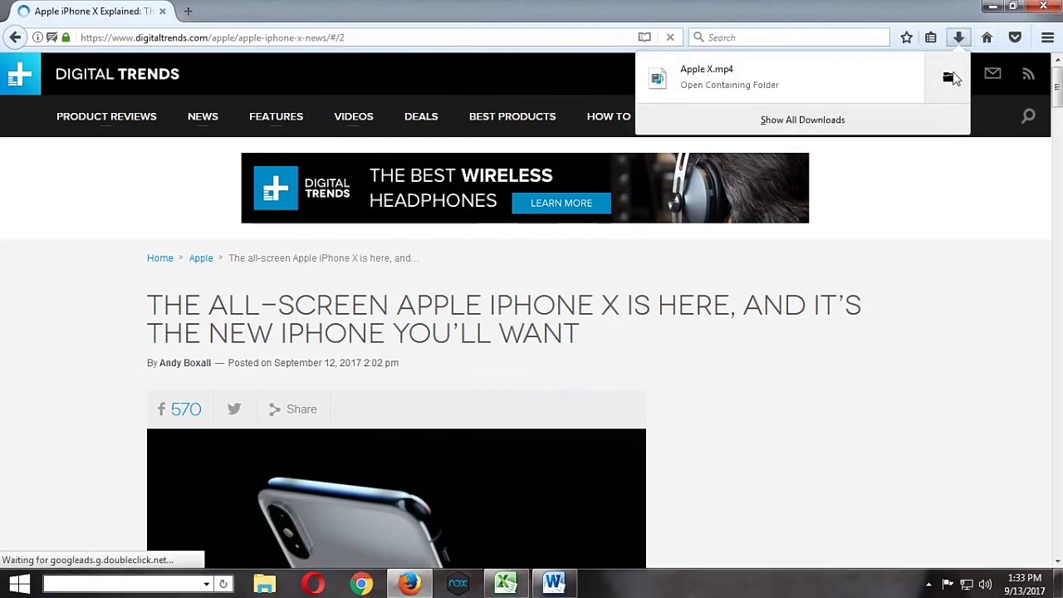
{"action": "left_click", "coordinate": [948, 80]}
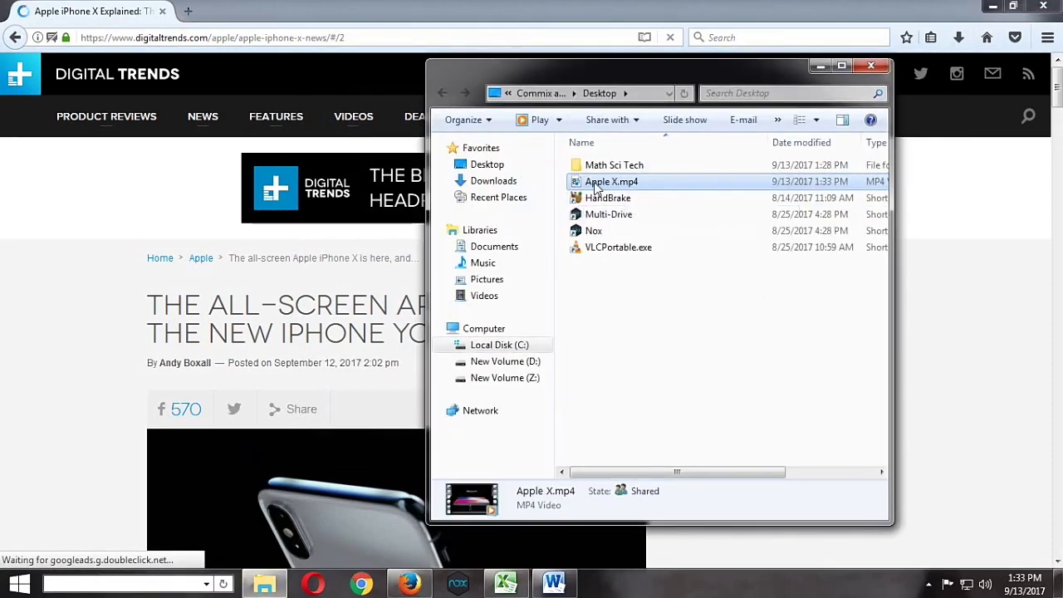
{"action": "double_click", "coordinate": [596, 186]}
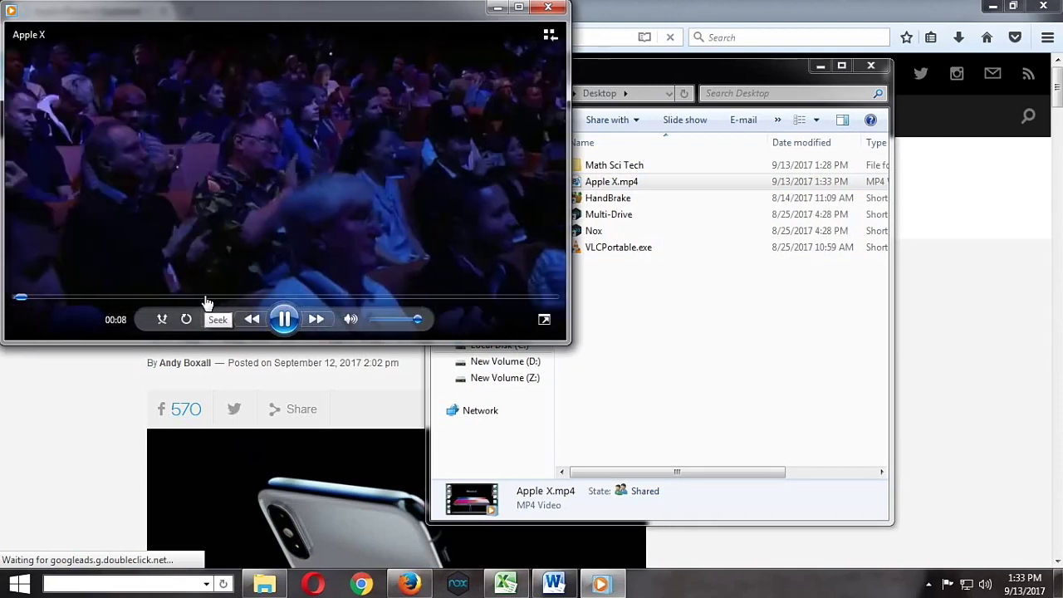
Close the video player, folder window and browser, and select Apple X.mp4 on the desktop.
{"action": "left_click", "coordinate": [553, 14]}
{"action": "left_click", "coordinate": [870, 65]}
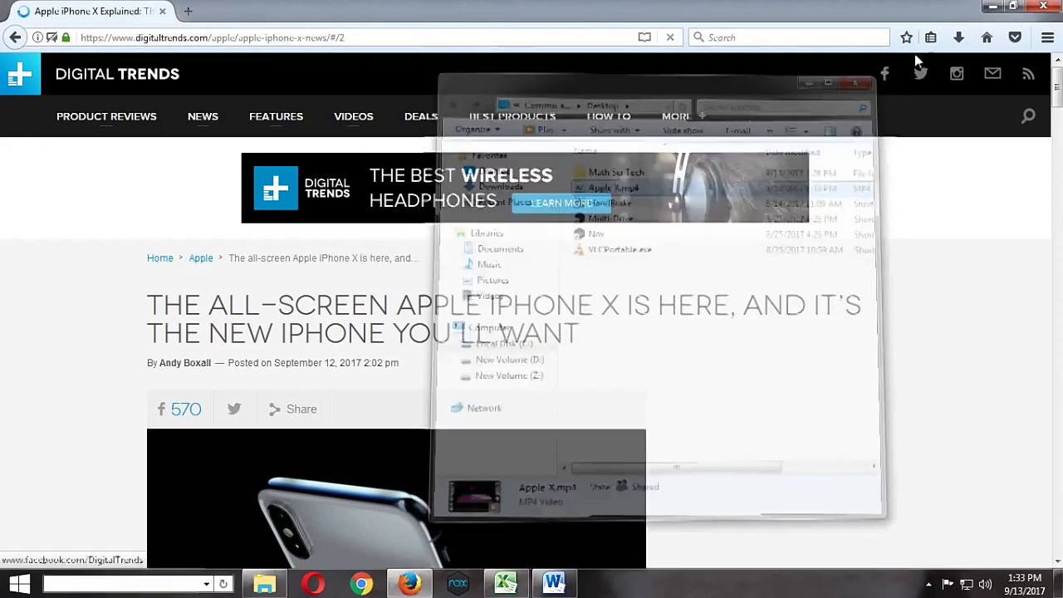
{"action": "left_click", "coordinate": [1044, 6]}
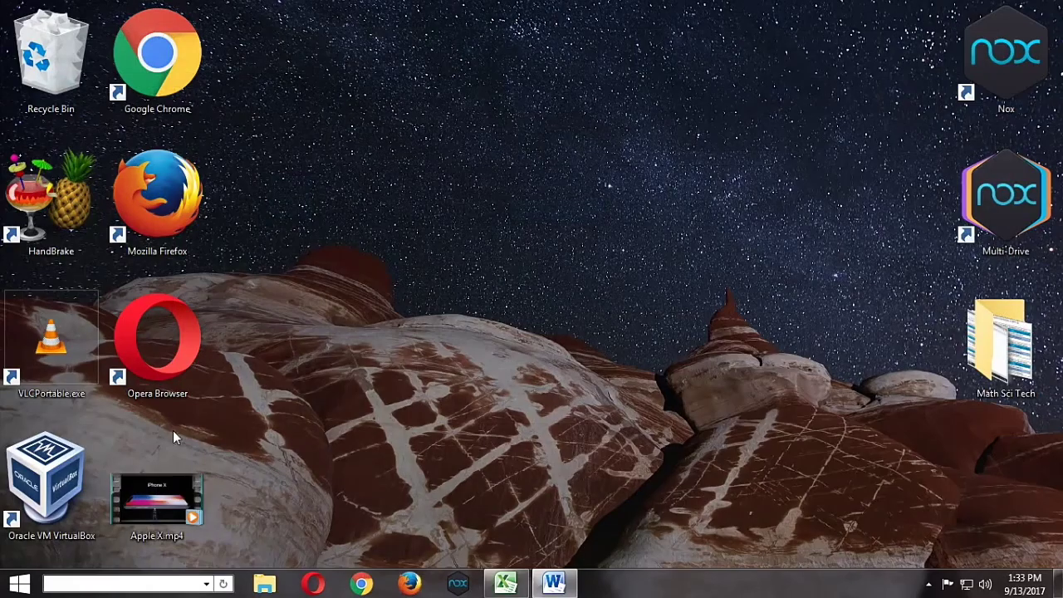
{"action": "left_click", "coordinate": [178, 514]}
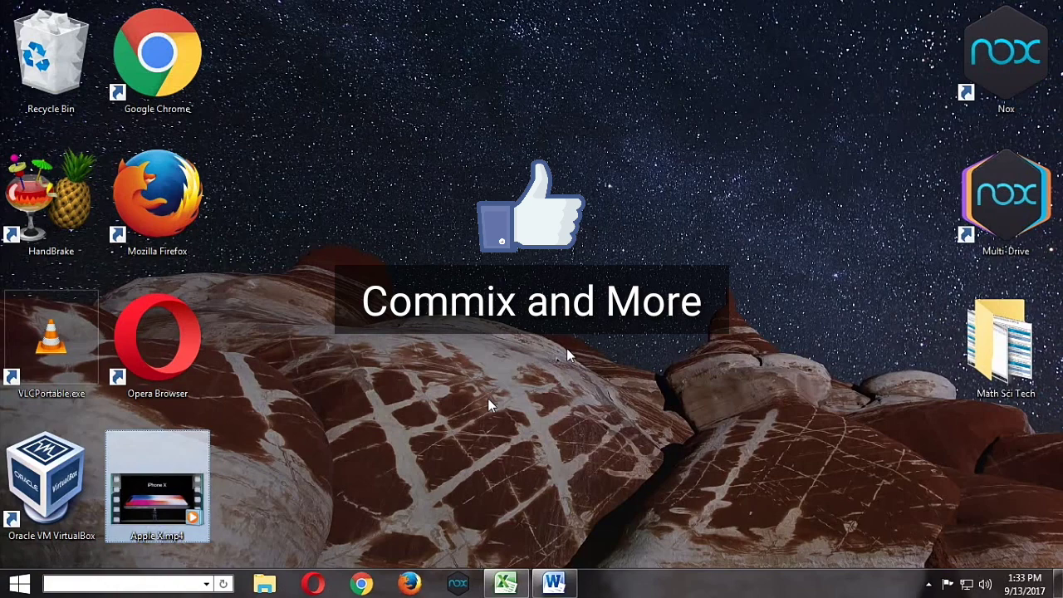
Switch the desktop to the next background picture.
{"action": "right_click", "coordinate": [556, 255]}
{"action": "left_click", "coordinate": [671, 430]}
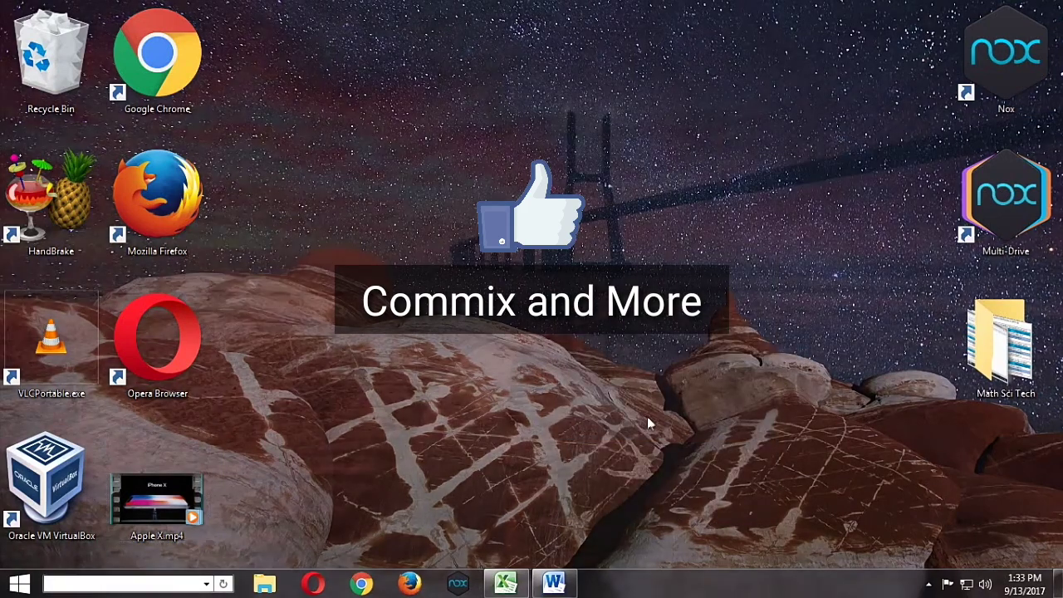